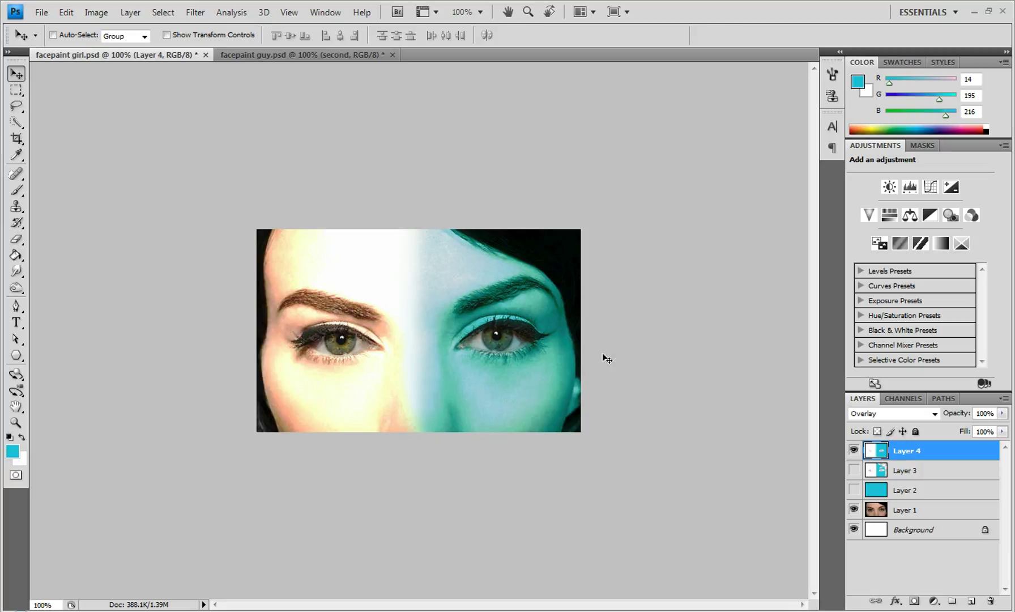
Step: Compare with the face-paint guy example, then hide Layer 4's face paint on the girl document
click(340, 51)
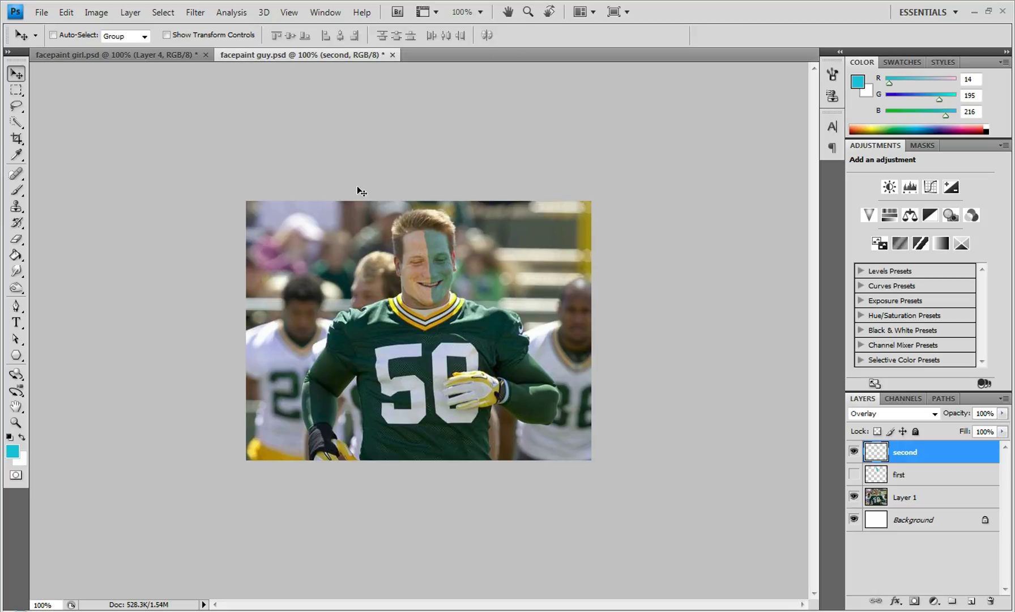
click(162, 59)
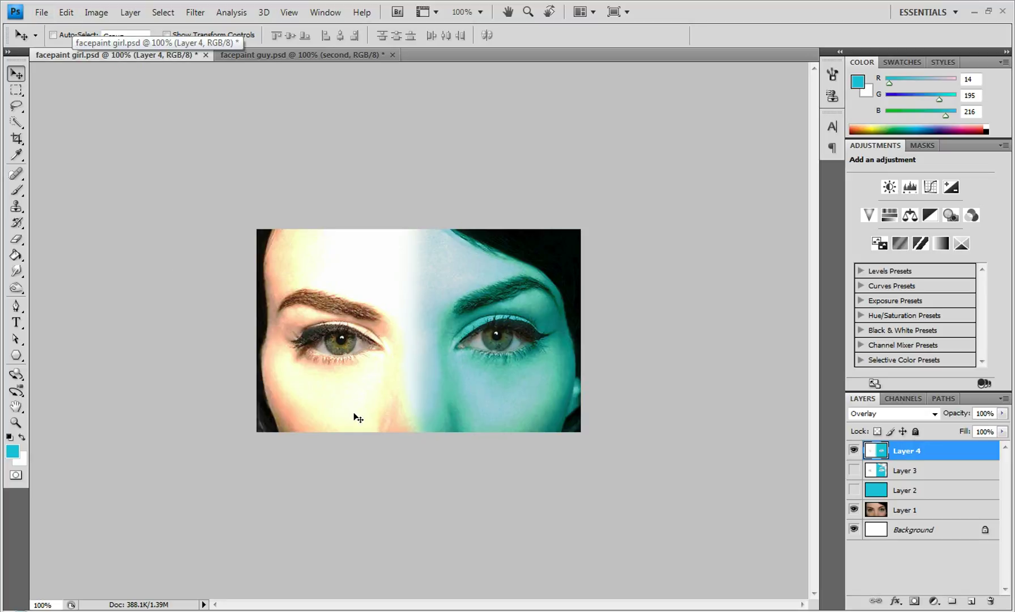
click(854, 451)
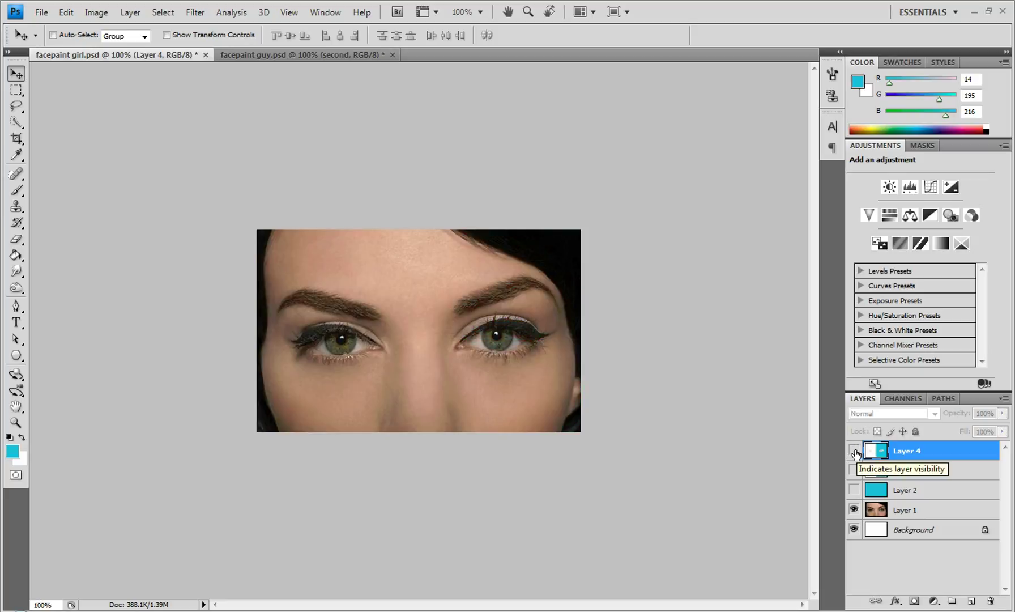
click(854, 451)
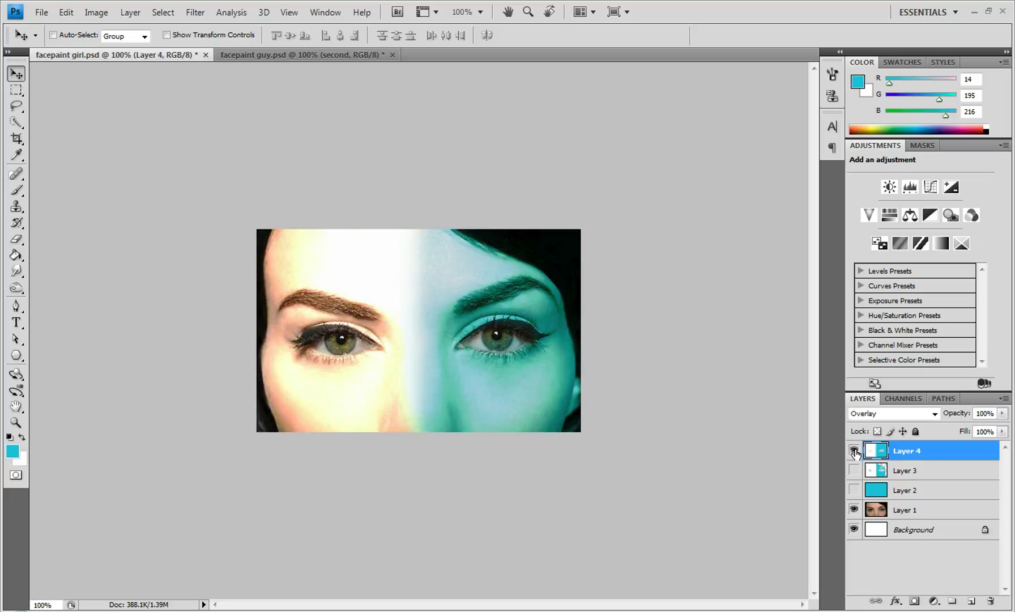
click(854, 451)
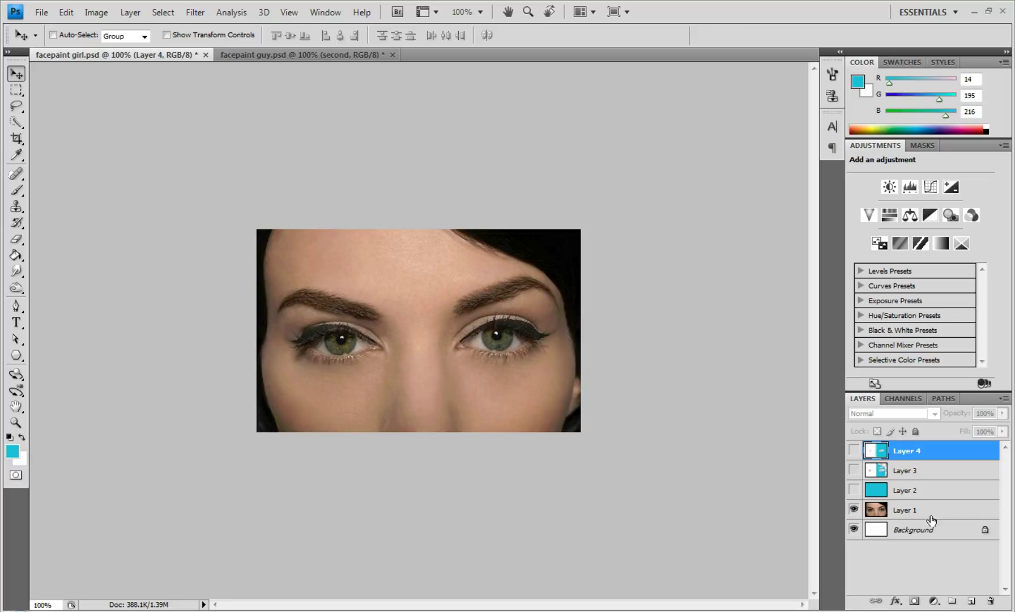
Step: Add a new empty Layer 5 and set the foreground colour to cyan 0ec3d8
click(971, 599)
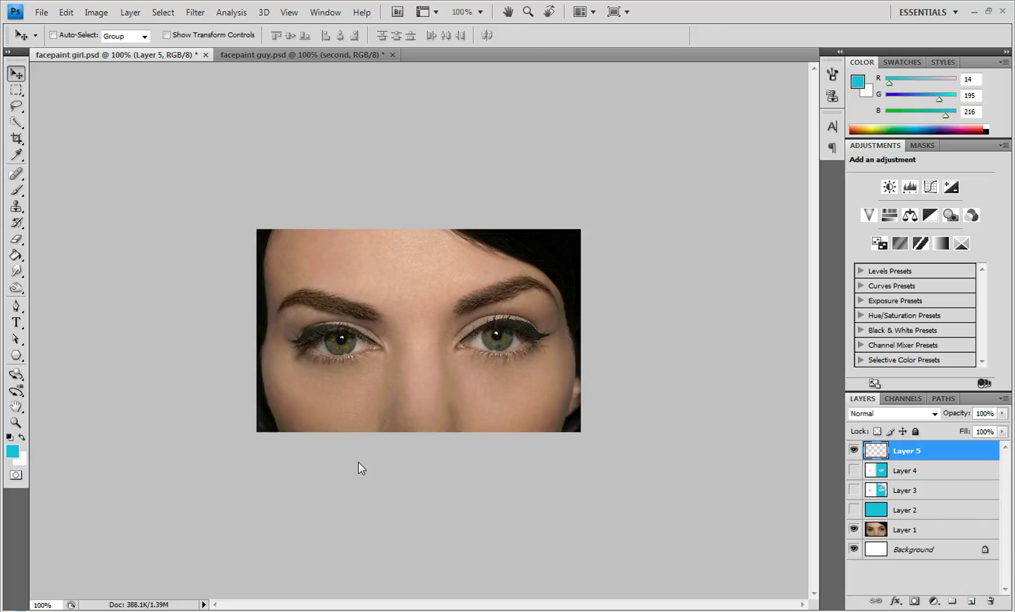
click(12, 451)
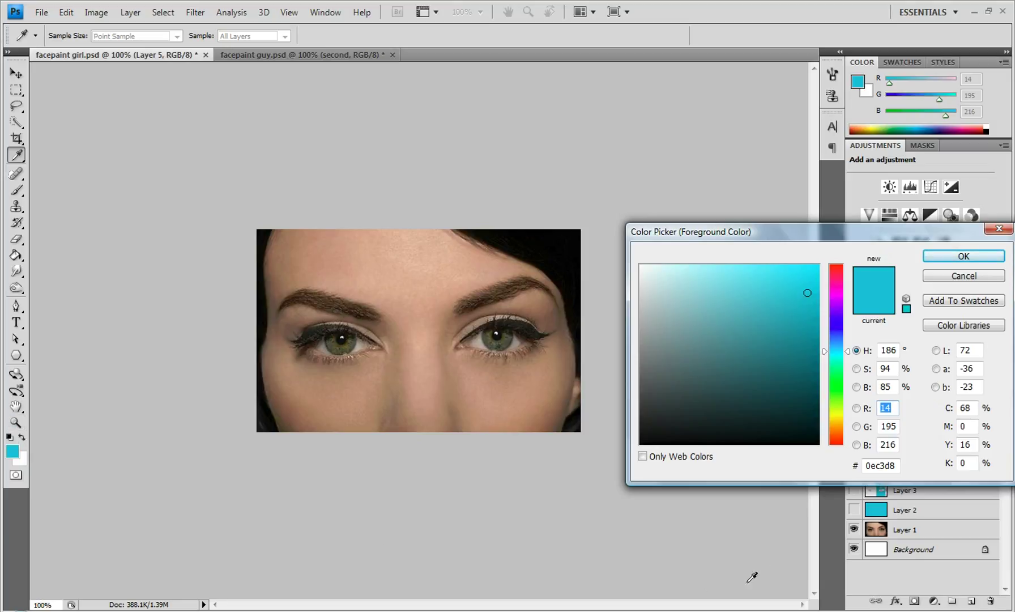
drag(894, 466, 841, 475)
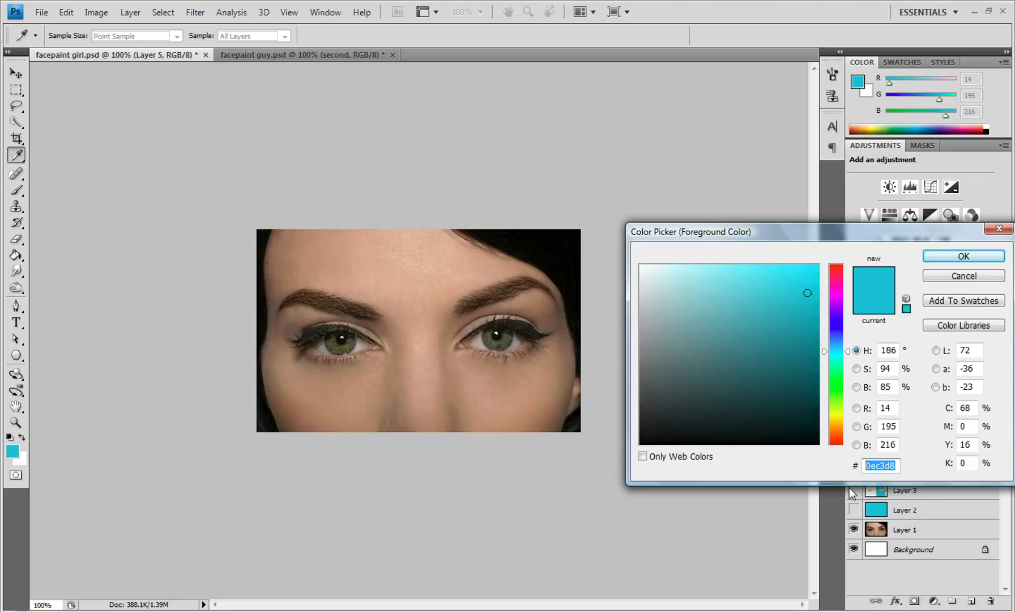
click(979, 259)
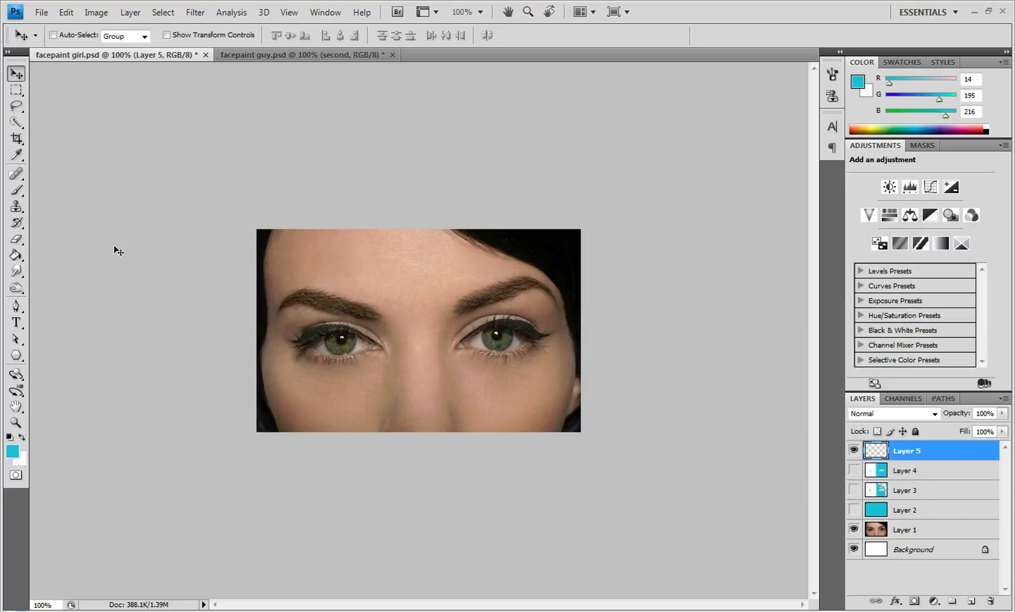
Step: Brush cyan over the face's right half with a 277 px, 0% hardness brush
click(16, 192)
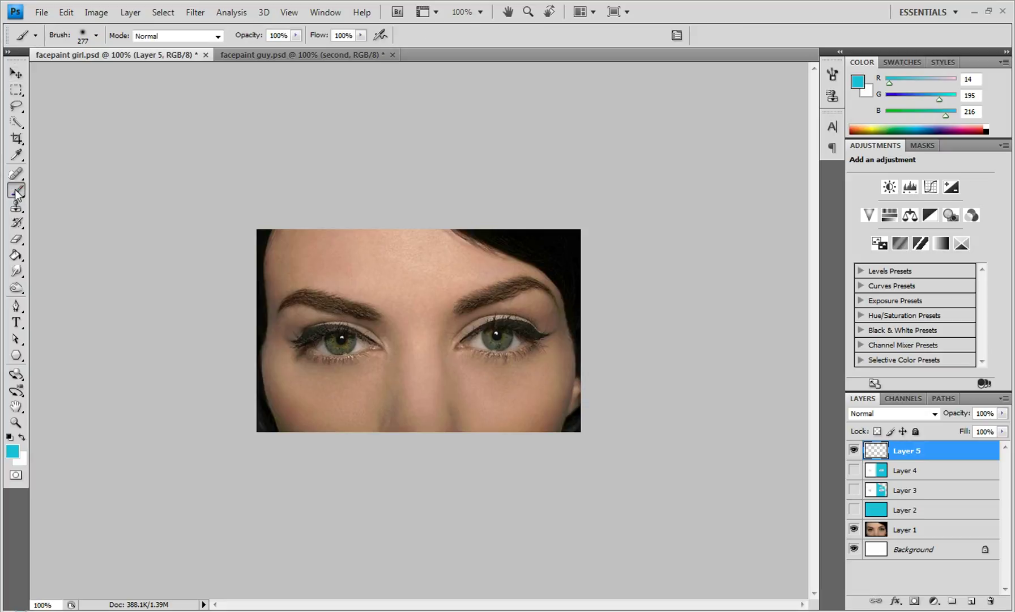
click(96, 36)
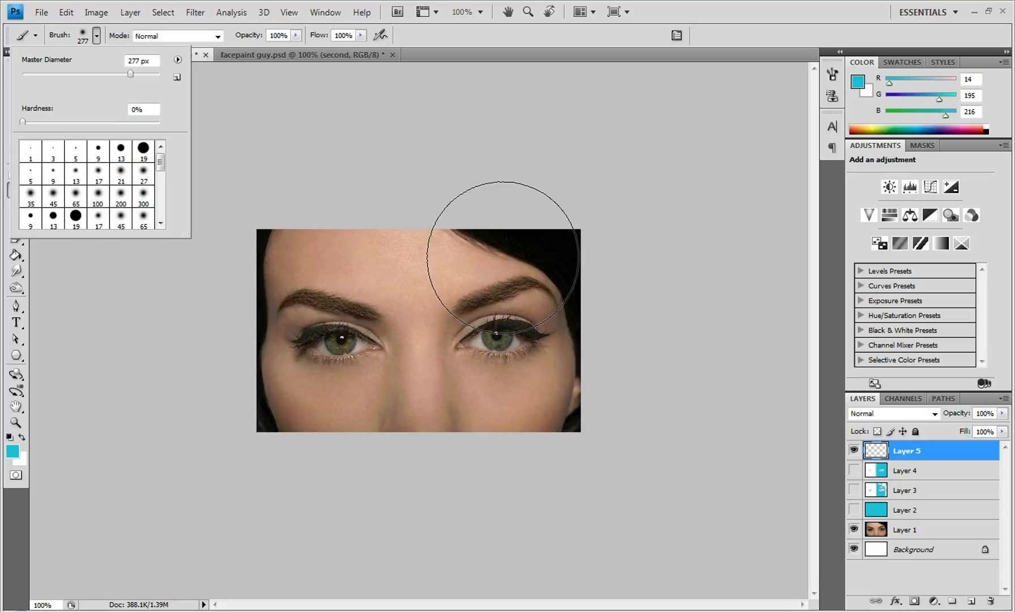
click(503, 258)
mouse_move(503, 258)
mouse_down()
mouse_move(514, 503)
mouse_move(537, 154)
mouse_move(544, 537)
mouse_move(546, 245)
mouse_move(573, 193)
mouse_move(593, 477)
mouse_move(570, 528)
mouse_move(569, 238)
mouse_move(573, 255)
mouse_move(539, 231)
mouse_move(575, 308)
mouse_move(594, 480)
mouse_move(586, 517)
mouse_up()
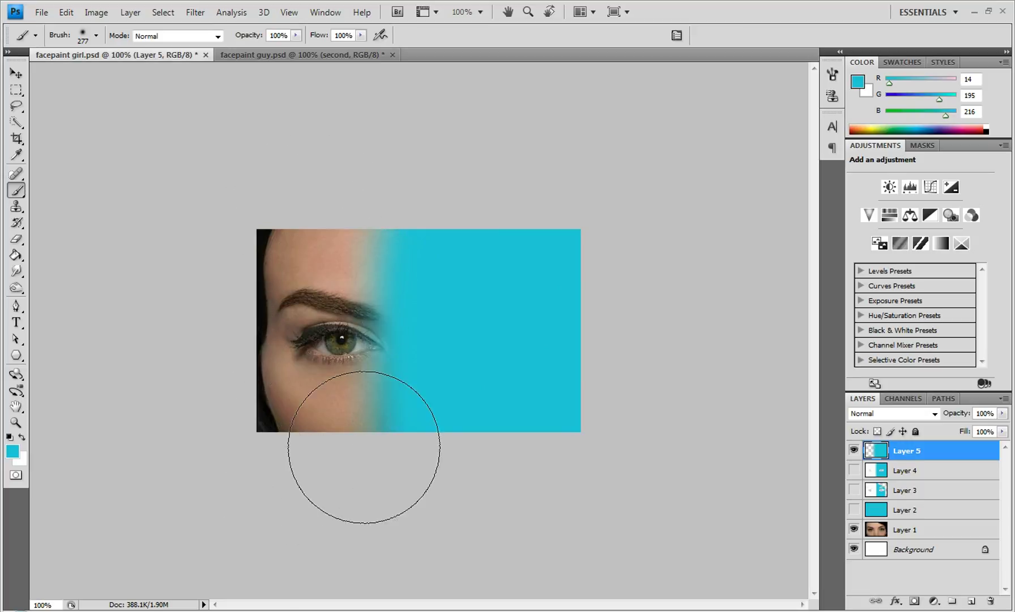
Step: Paint white over the left half, then brush cyan back over the centre transition
click(22, 436)
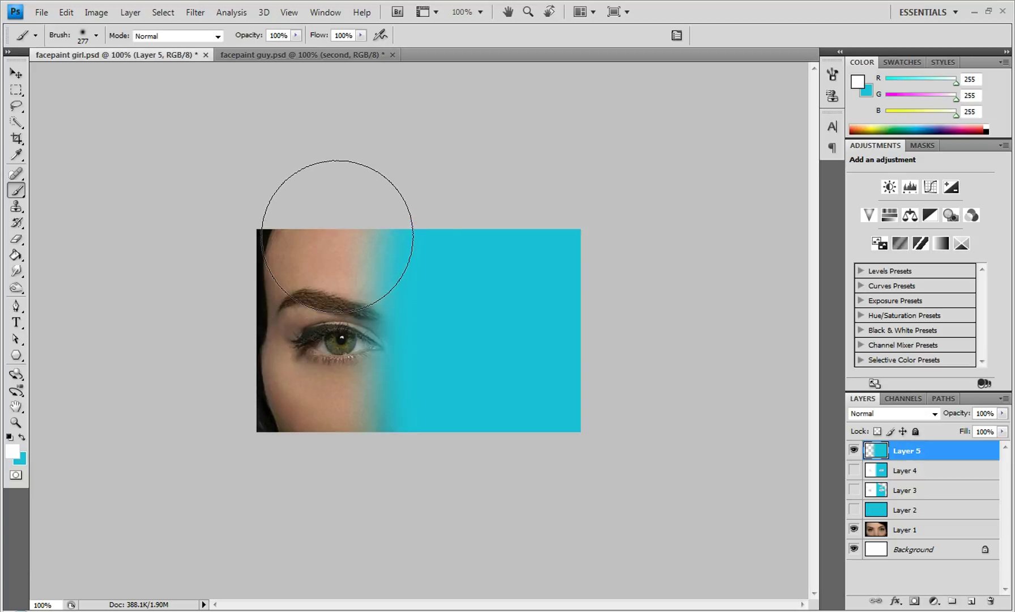
mouse_move(337, 236)
mouse_down()
mouse_move(336, 227)
mouse_move(317, 476)
mouse_move(352, 136)
mouse_move(367, 437)
mouse_move(337, 165)
mouse_move(288, 460)
mouse_move(333, 61)
mouse_up()
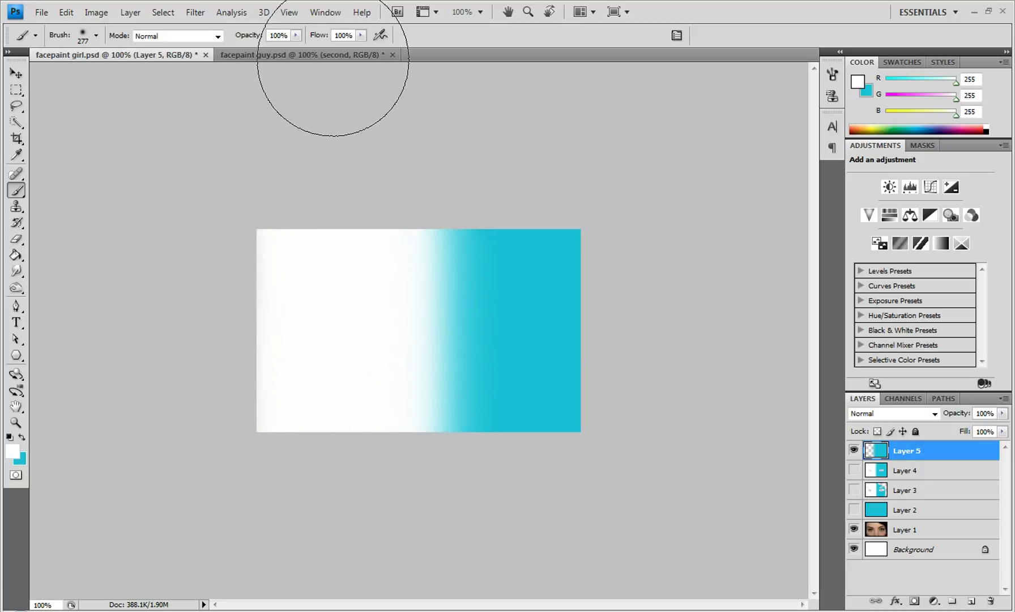
click(21, 438)
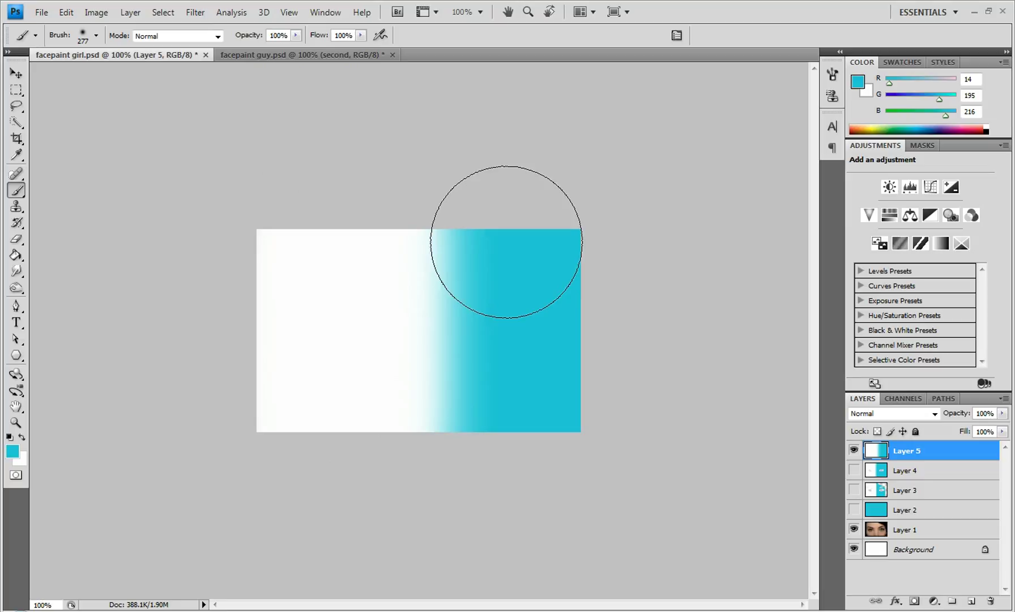
drag(507, 216, 510, 249)
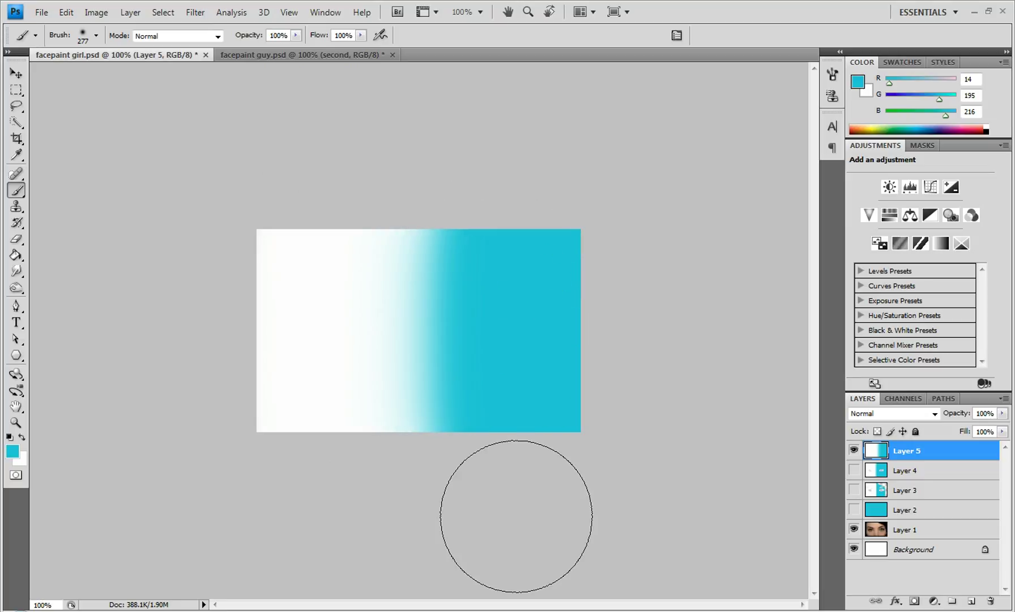
drag(514, 335, 514, 174)
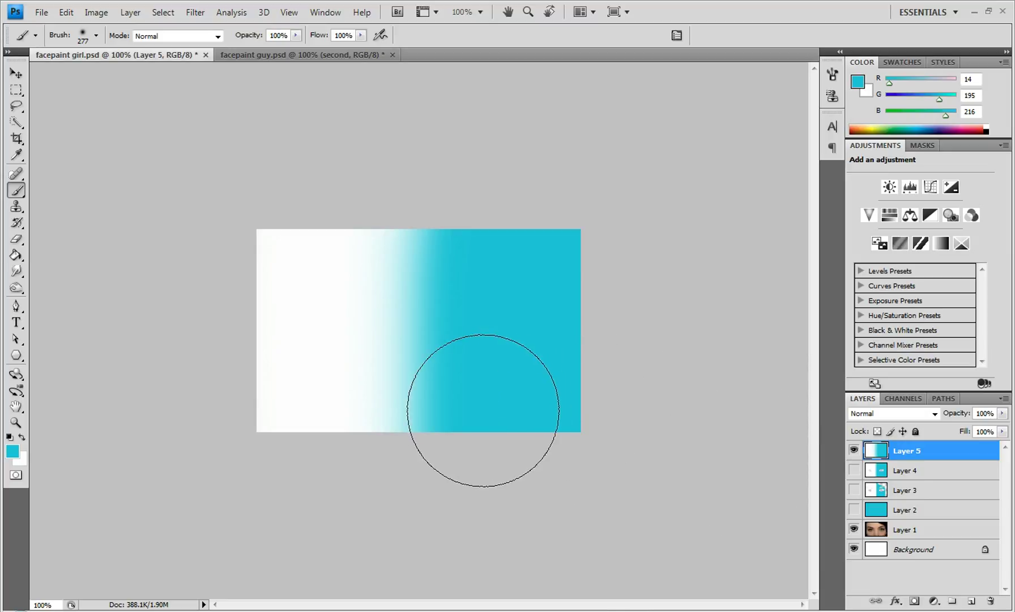
Step: Set Layer 5 to the Overlay blend mode, then switch to the Move tool and zoom out to see the whole face
alt+scroll(453, 375, up, 1)
alt+scroll(457, 371, up, 10)
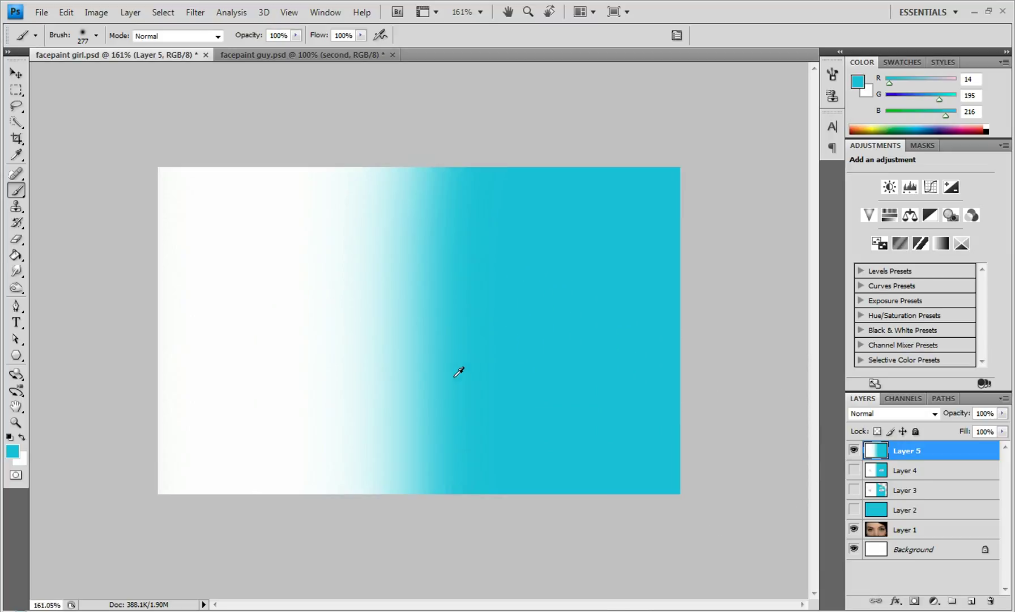
alt+scroll(461, 371, down, 2)
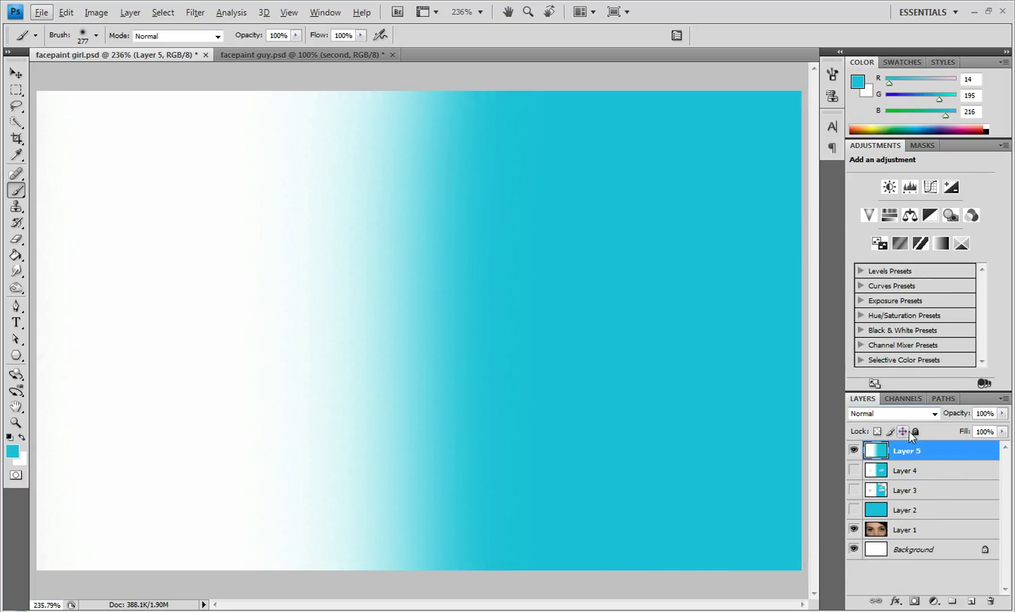
click(948, 455)
click(886, 416)
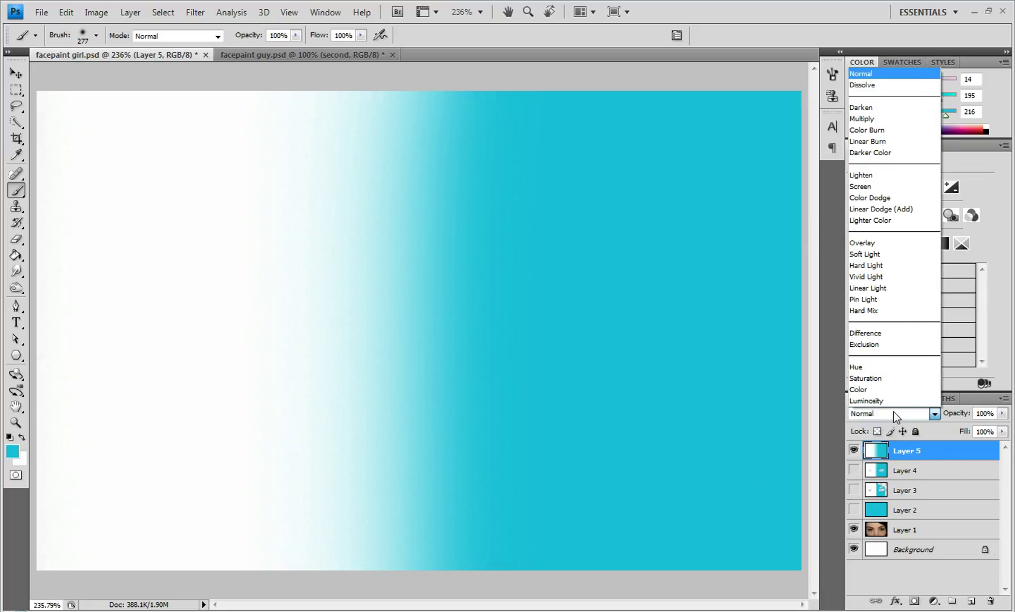
click(882, 243)
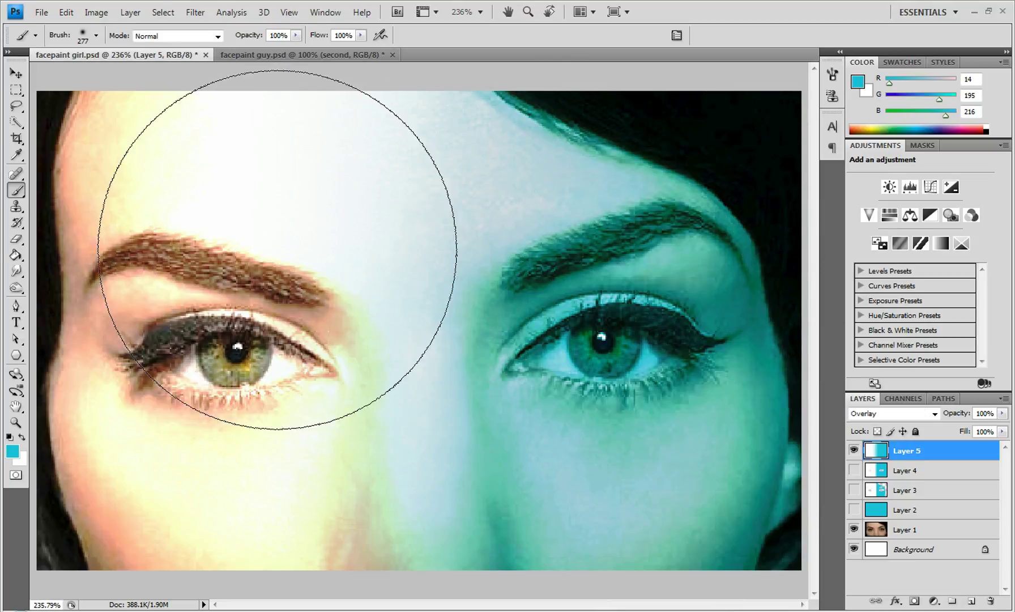
click(15, 74)
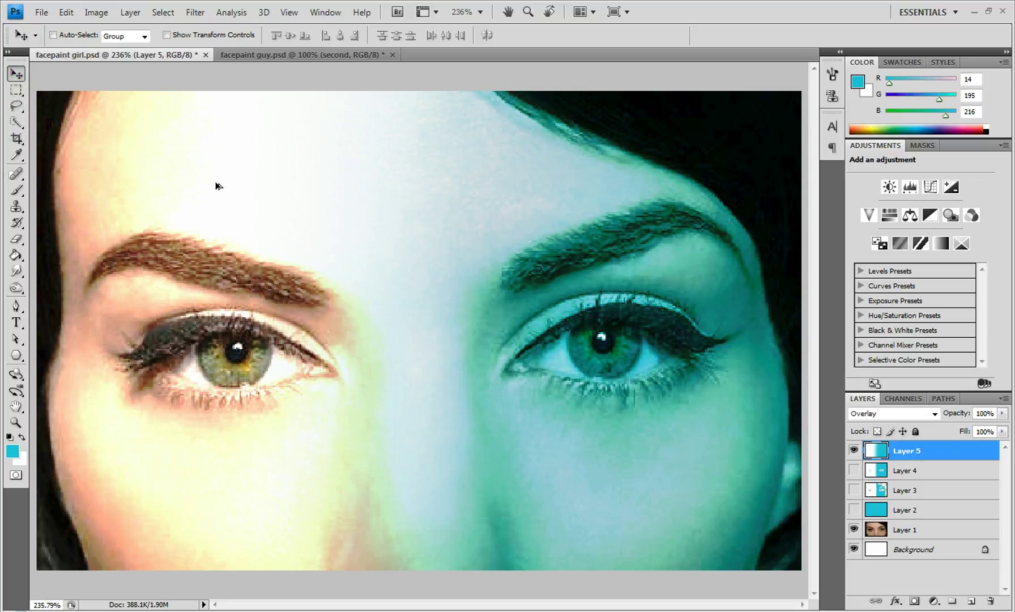
alt+scroll(346, 272, down, 2)
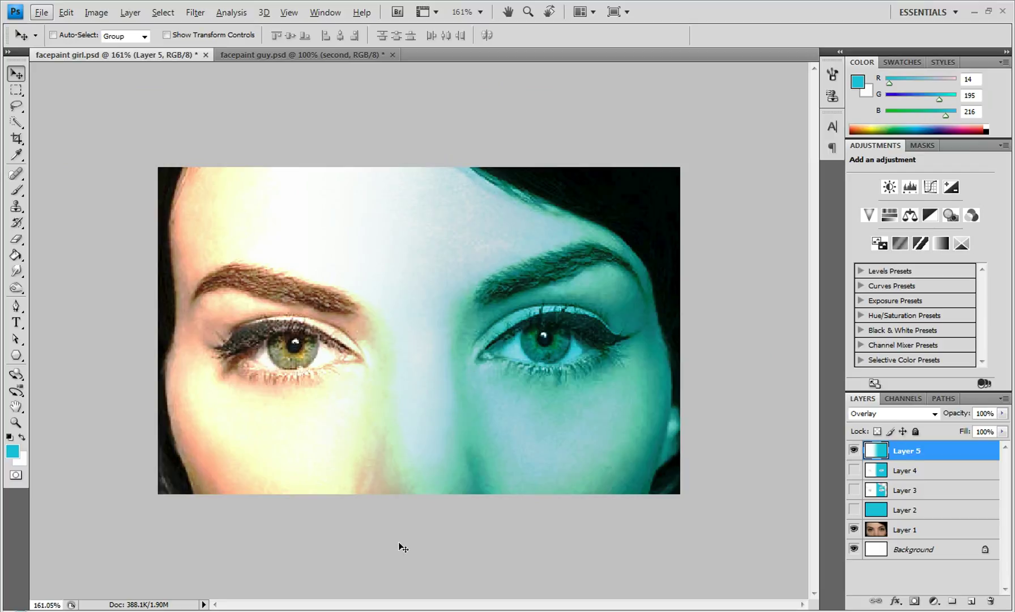
Step: Add a layer mask to Layer 5 and test-paint black between the brows
click(20, 185)
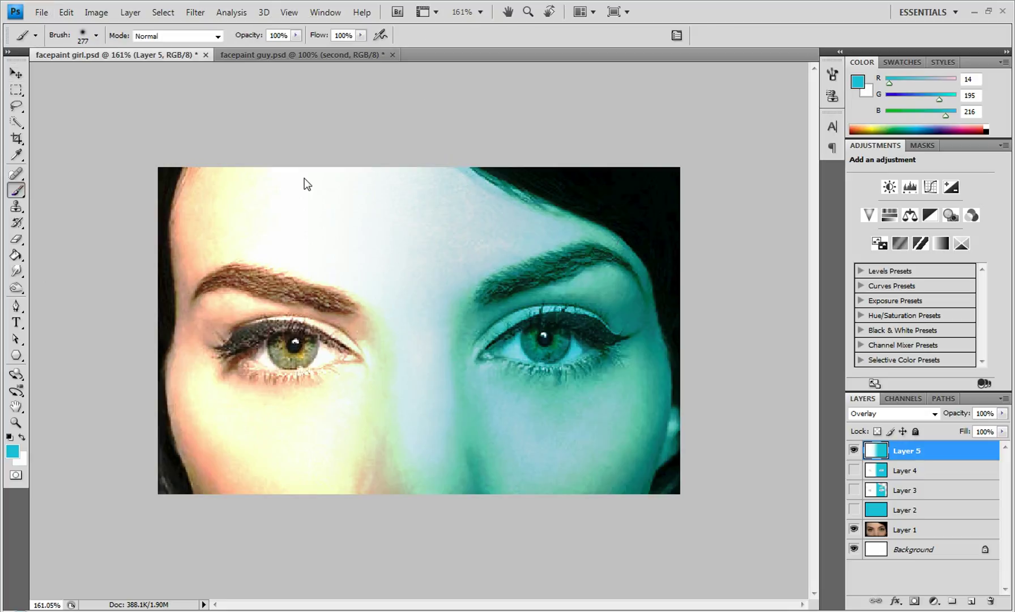
click(914, 601)
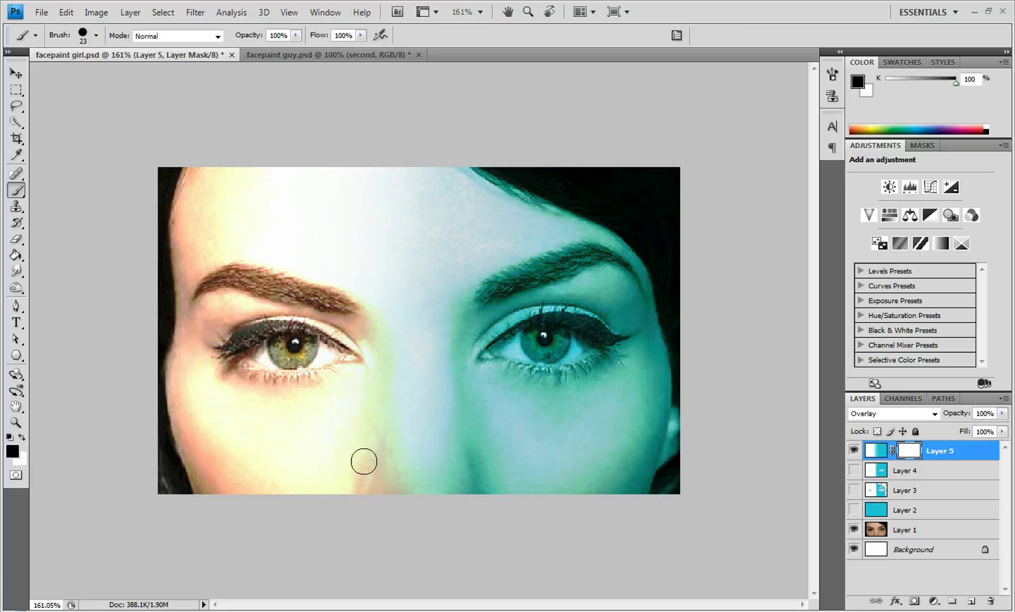
mouse_move(377, 233)
mouse_down()
mouse_move(412, 297)
mouse_move(412, 276)
mouse_move(406, 323)
mouse_move(412, 299)
mouse_up()
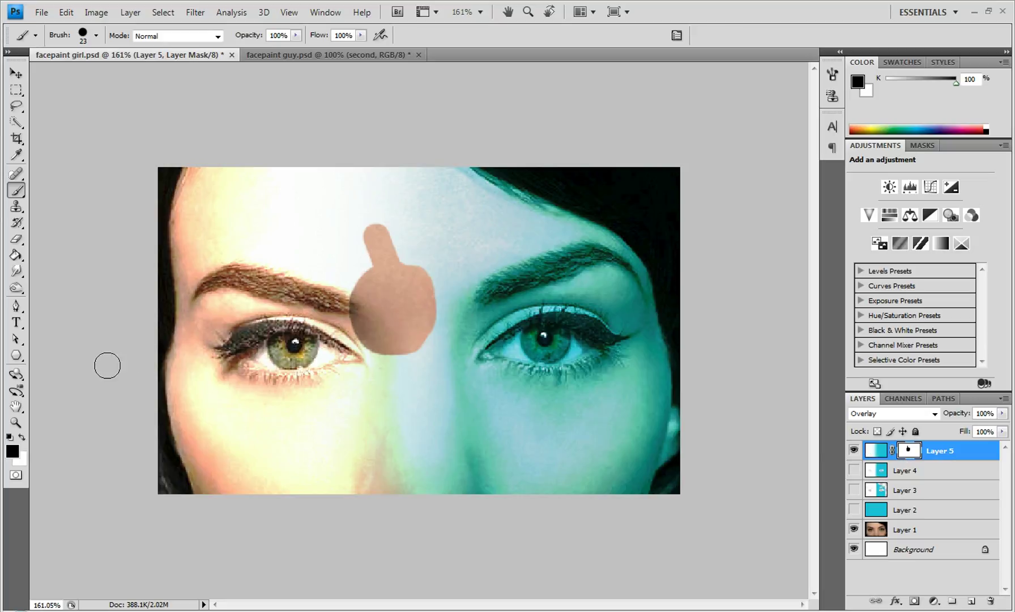
Step: Paint white on the mask to restore the removed face paint
click(22, 437)
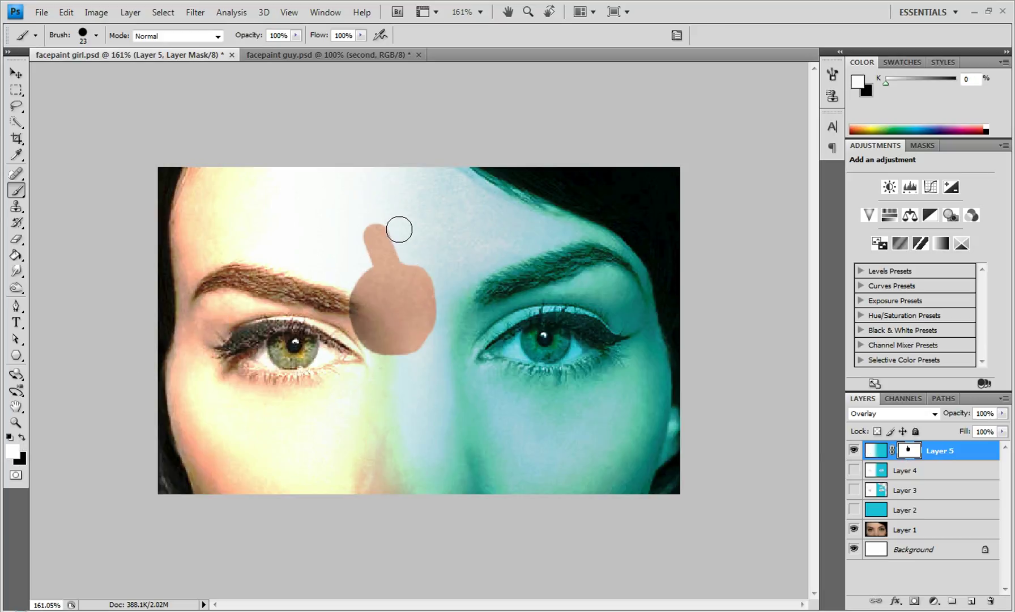
drag(399, 227, 339, 265)
mouse_move(394, 237)
mouse_down()
mouse_move(340, 296)
mouse_move(447, 244)
mouse_move(338, 312)
mouse_move(414, 270)
mouse_move(400, 292)
mouse_move(453, 257)
mouse_move(378, 370)
mouse_move(434, 389)
mouse_move(417, 399)
mouse_move(424, 373)
mouse_up()
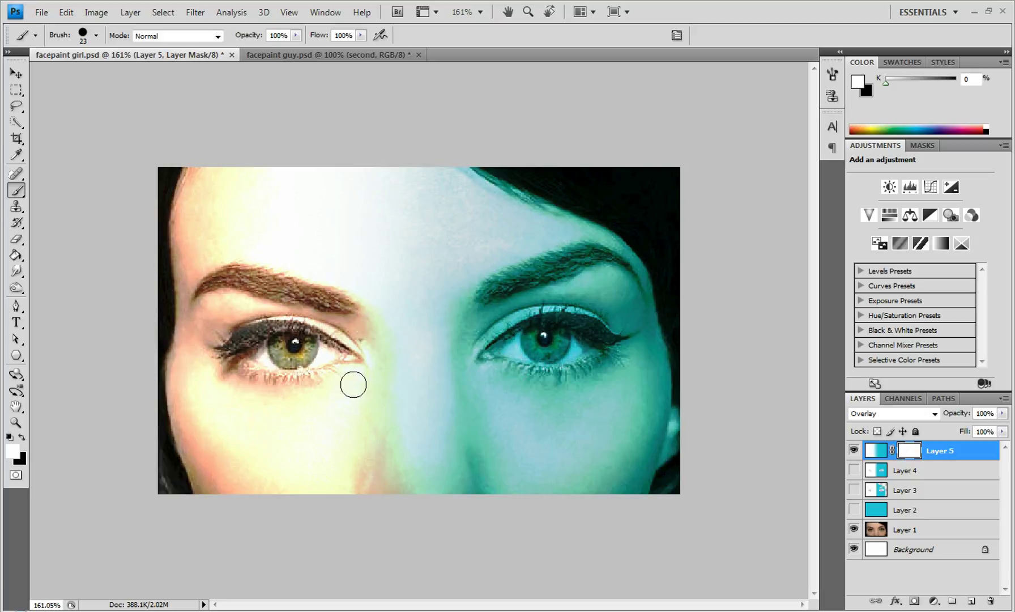
Step: Paint black on the mask over the right iris and upper eyelid, resizing the brush for detail
click(22, 436)
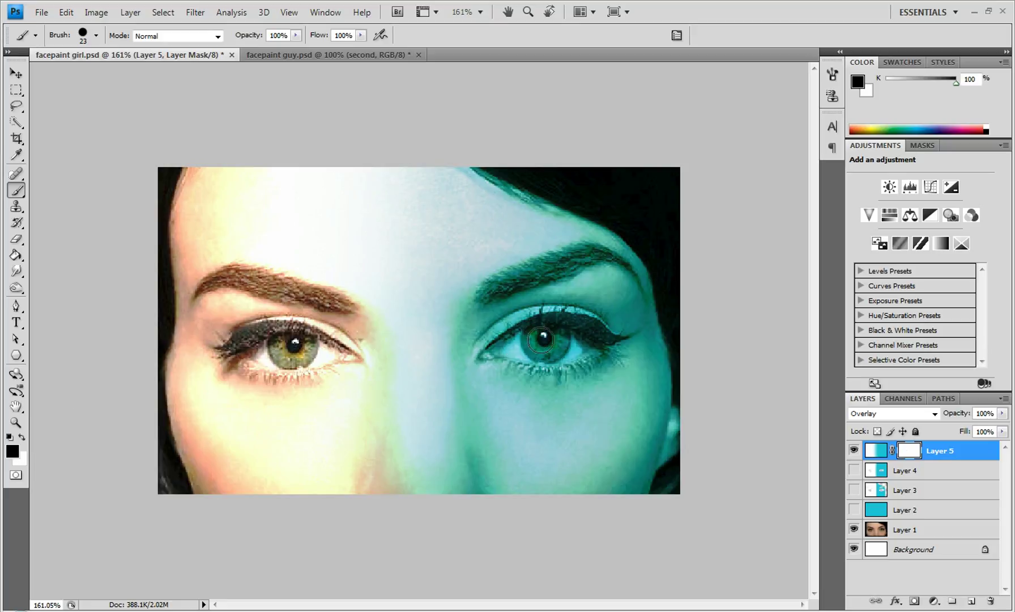
mouse_move(527, 341)
mouse_down()
mouse_move(507, 348)
mouse_move(582, 339)
mouse_move(542, 354)
mouse_up()
key(bracketleft)
key(bracketleft)
key(bracketleft)
key(bracketright)
key(bracketright)
key(bracketright)
key(bracketright)
key(bracketleft)
key(bracketright)
key(bracketleft)
key(bracketleft)
key(bracketleft)
mouse_move(522, 335)
mouse_down()
mouse_move(543, 327)
mouse_move(591, 345)
mouse_up()
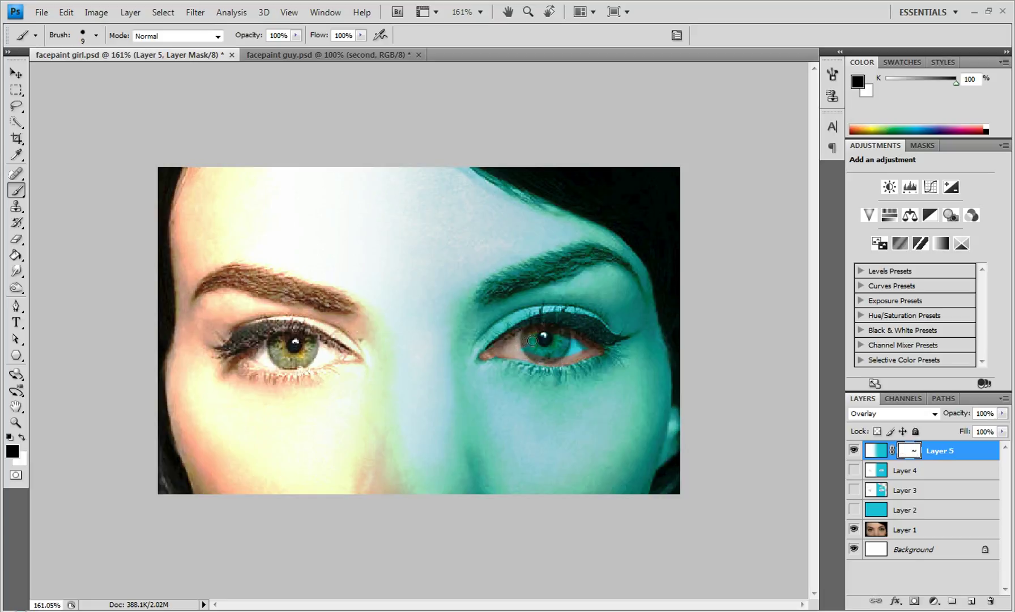
mouse_move(530, 342)
mouse_down()
mouse_move(544, 335)
mouse_move(576, 348)
mouse_up()
key(bracketleft)
key(bracketleft)
key(bracketleft)
Step: Mask the white paint off the left lower eyelid and iris with a finely resized brush
click(96, 35)
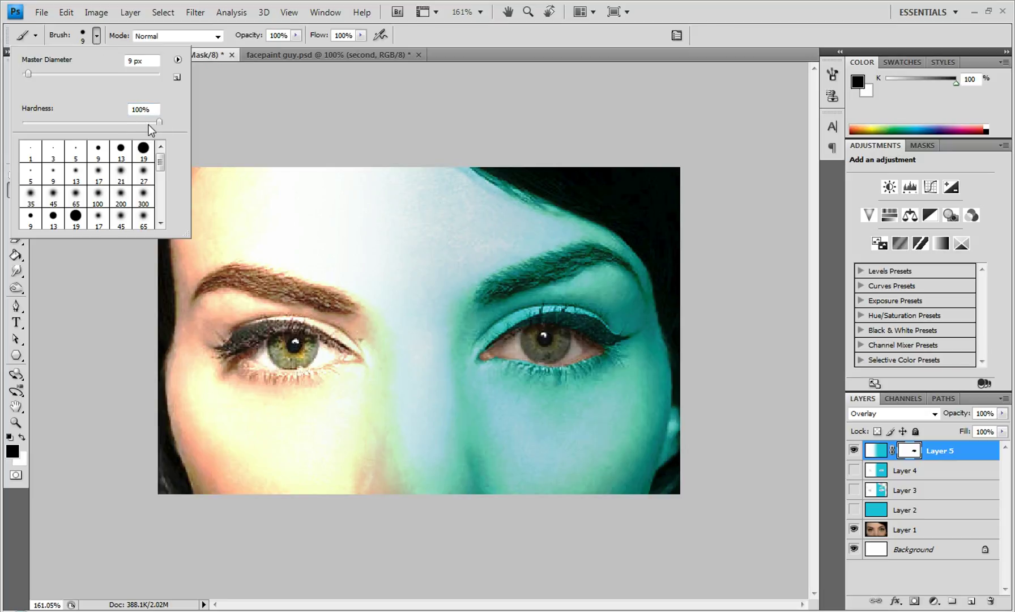
click(542, 347)
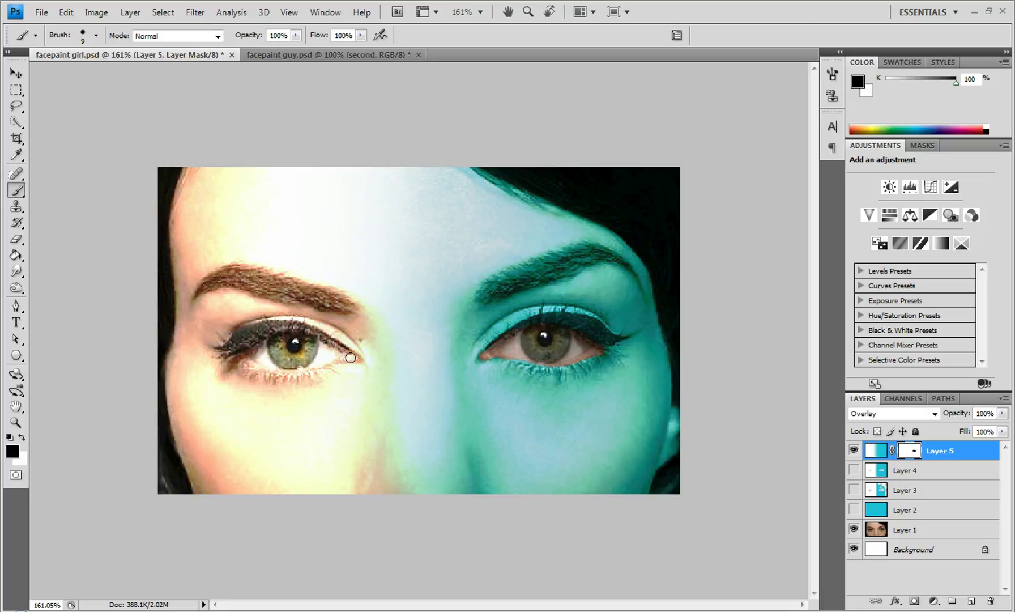
key(bracketleft)
key(bracketleft)
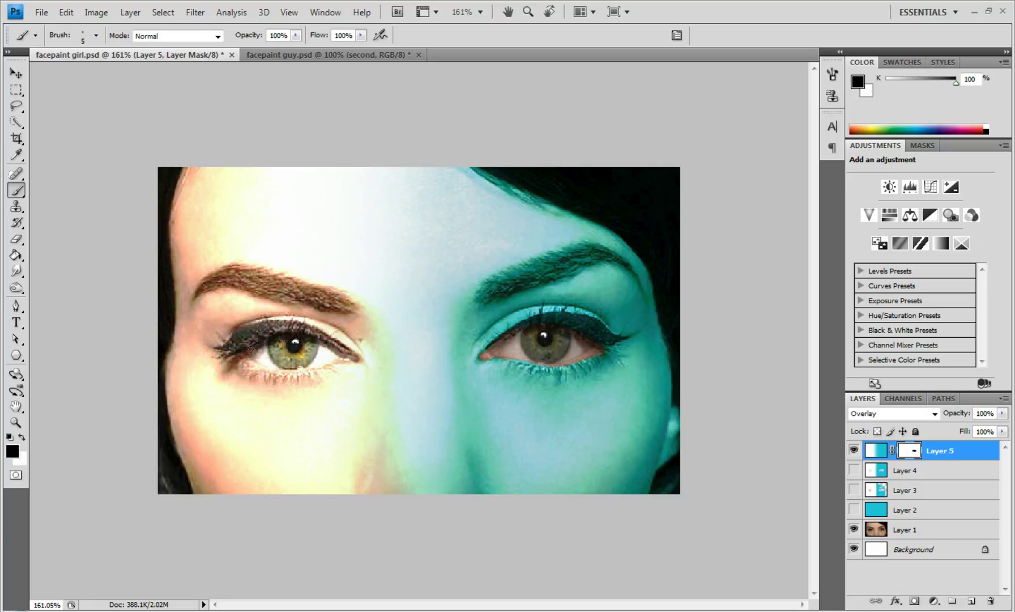
mouse_move(256, 361)
mouse_down()
mouse_move(290, 370)
mouse_move(343, 356)
mouse_move(319, 350)
mouse_up()
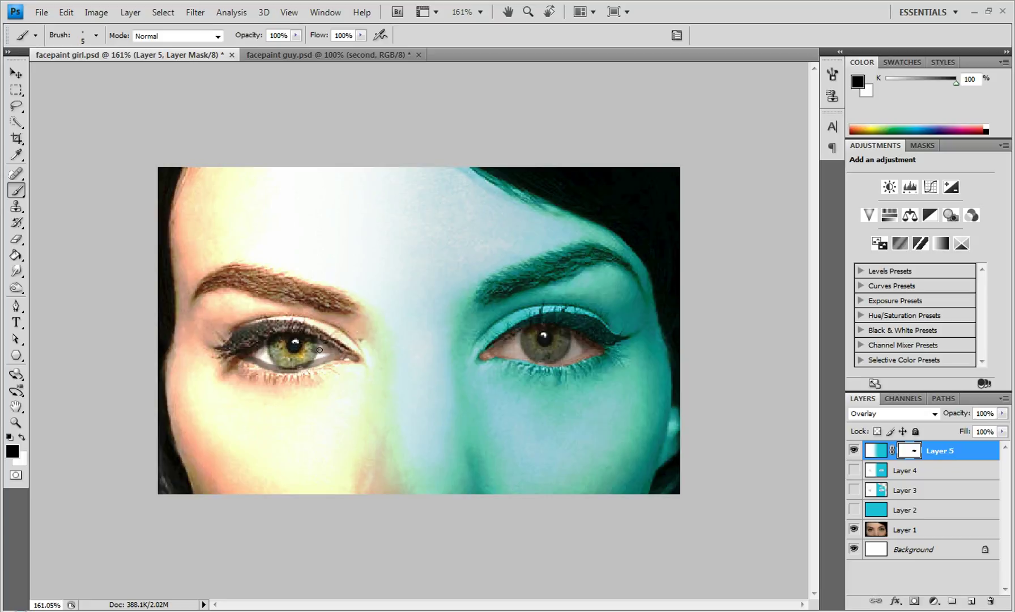
key(bracketright)
key(bracketright)
key(bracketright)
key(bracketright)
drag(309, 352, 267, 354)
key(bracketleft)
key(bracketleft)
key(bracketleft)
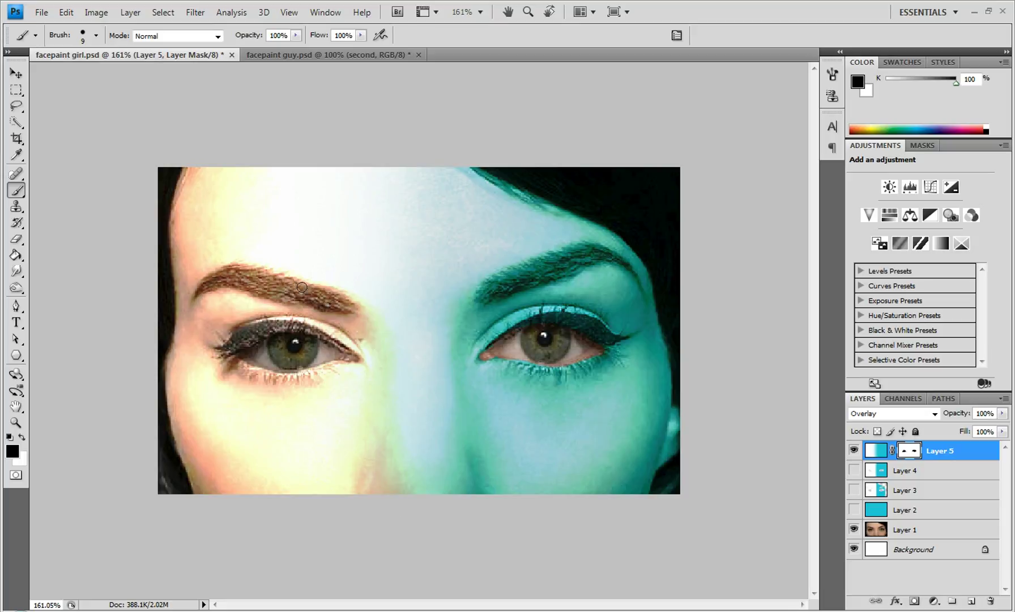
Step: Lower the brush hardness for a soft edge and enlarge it to 35 px
key(bracketright)
key(bracketright)
key(bracketright)
key(bracketright)
key(bracketright)
key(bracketright)
key(bracketright)
click(97, 35)
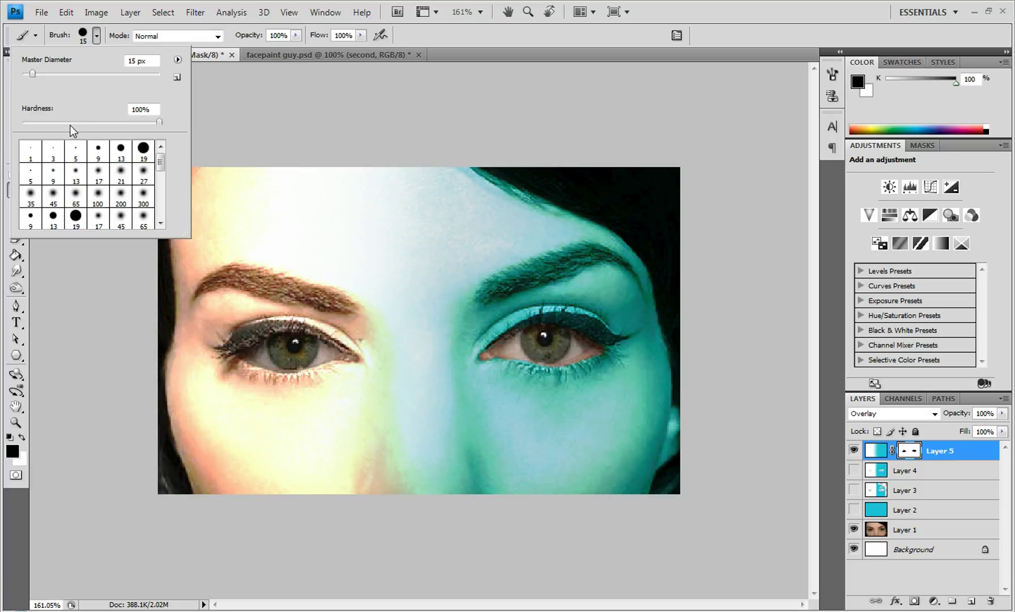
drag(159, 121, 22, 121)
key(Return)
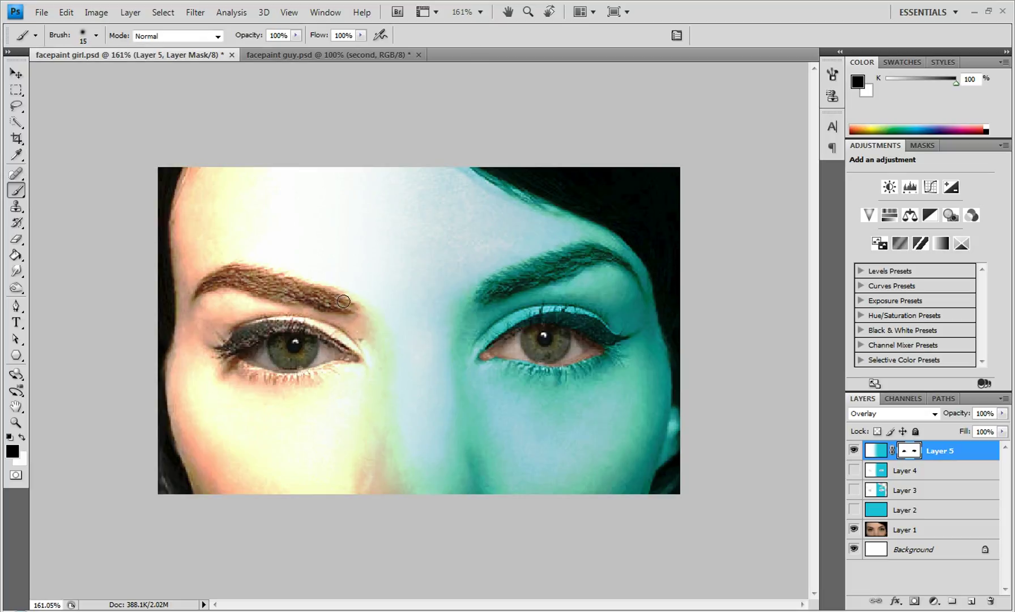
key(bracketright)
key(bracketright)
key(bracketright)
key(bracketright)
key(bracketright)
Step: Mask the face paint off the left and right eyebrows
mouse_move(333, 303)
mouse_down()
mouse_move(213, 281)
mouse_move(199, 289)
mouse_move(278, 303)
mouse_move(332, 290)
mouse_move(334, 303)
mouse_move(249, 274)
mouse_move(214, 279)
mouse_up()
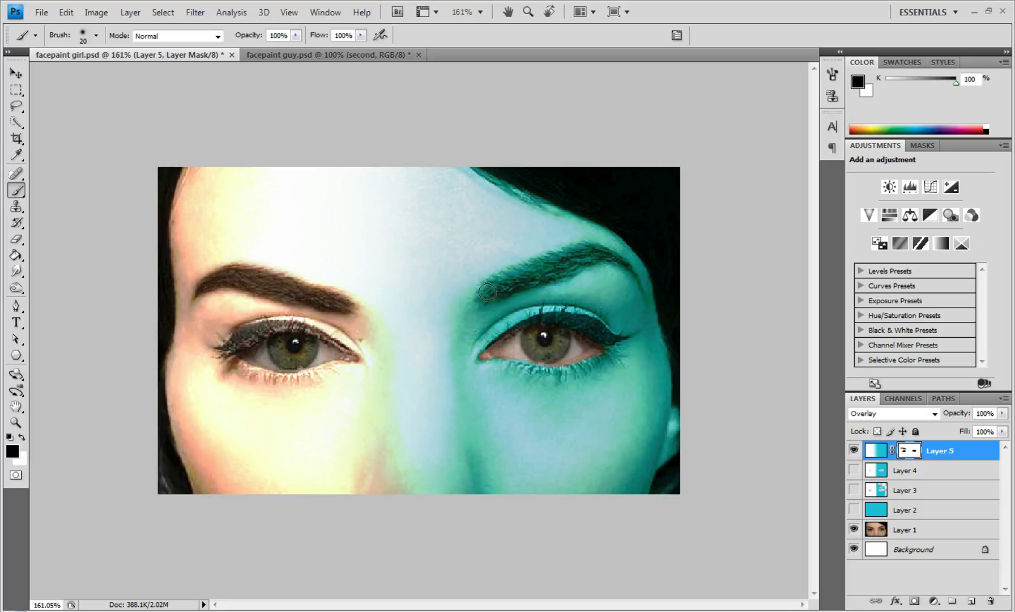
drag(486, 293, 597, 251)
drag(550, 276, 501, 286)
Step: With a 35 px, 0% hardness brush, mask paint off the top hairline and left face edge
key(bracketright)
key(bracketright)
key(bracketright)
key(bracketright)
key(bracketright)
key(bracketright)
click(97, 35)
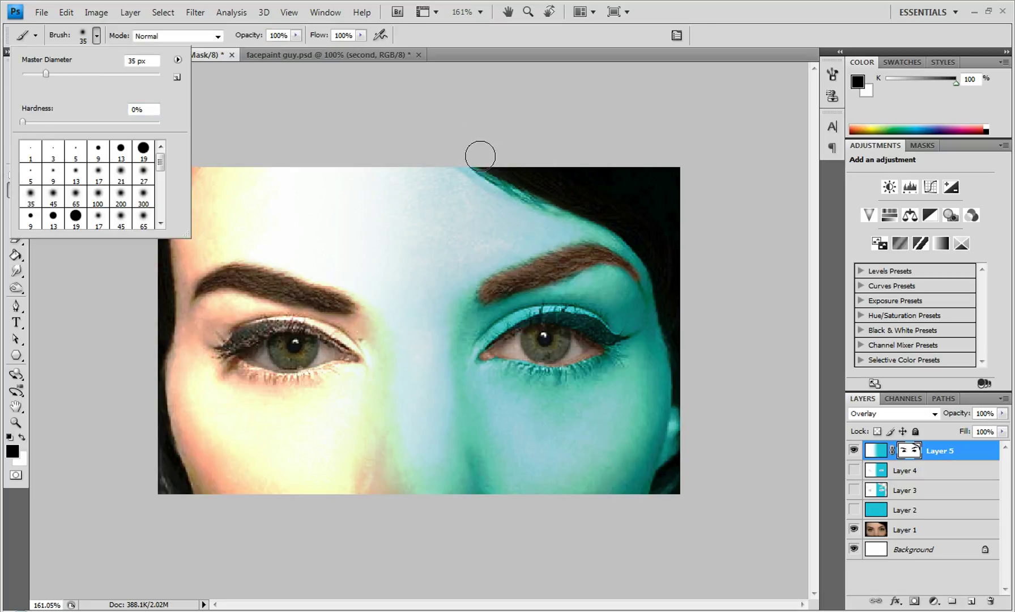
click(494, 143)
mouse_move(494, 142)
mouse_down()
mouse_move(476, 174)
mouse_move(466, 153)
mouse_move(644, 253)
mouse_move(684, 410)
mouse_move(668, 480)
mouse_move(679, 460)
mouse_move(667, 465)
mouse_move(668, 318)
mouse_move(666, 465)
mouse_up()
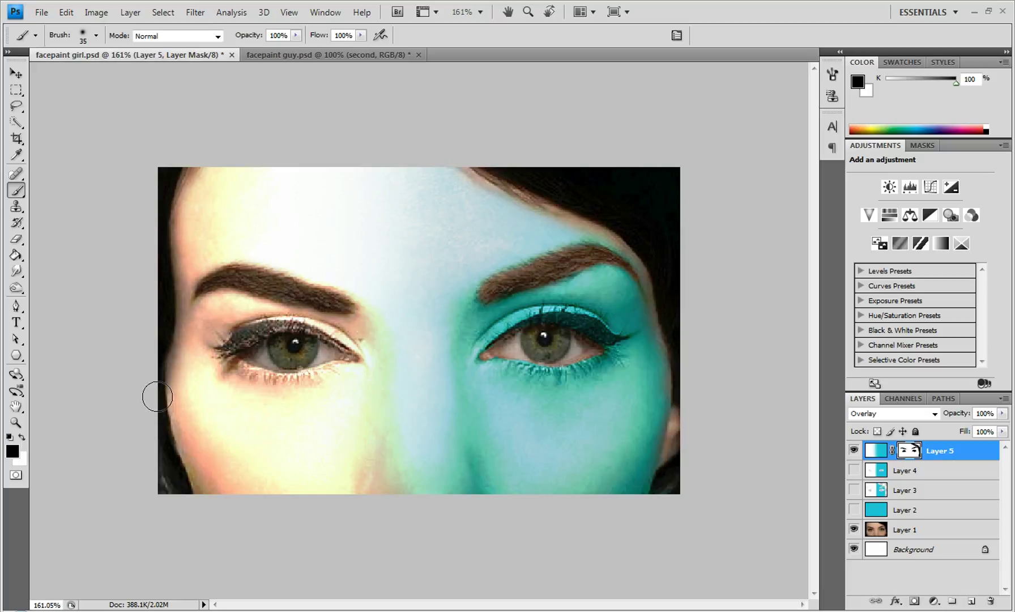
mouse_move(164, 424)
mouse_down()
mouse_move(188, 503)
mouse_move(172, 489)
mouse_up()
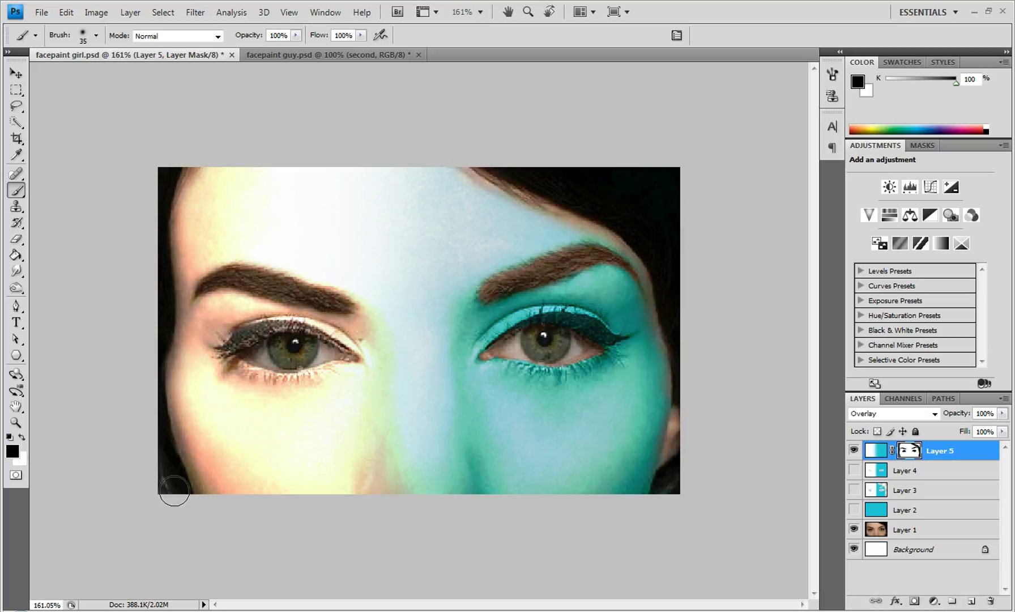